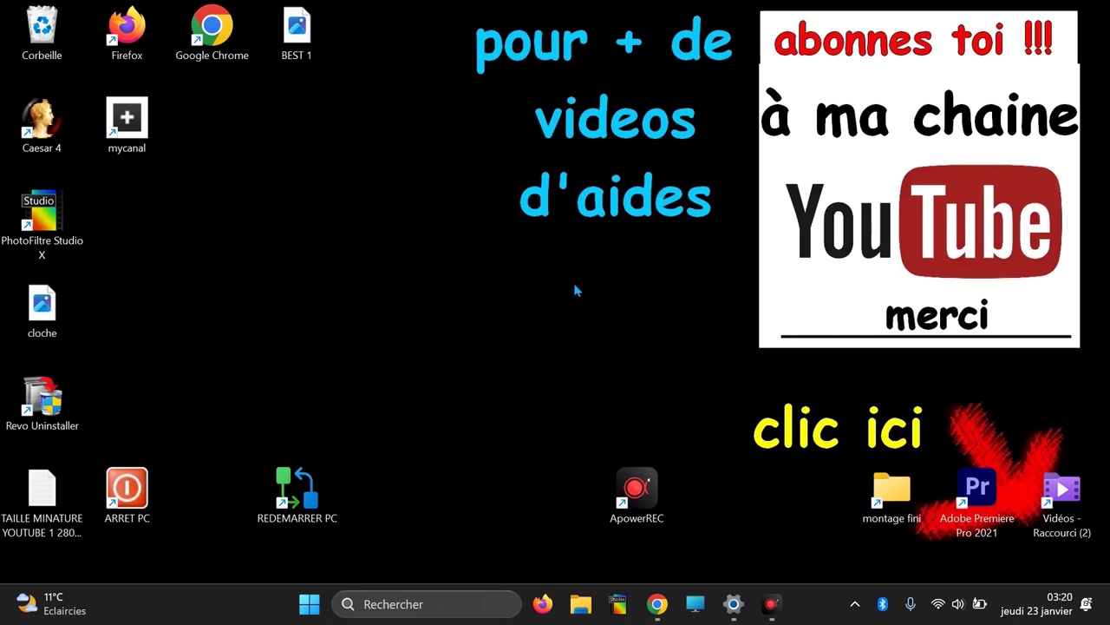
Open Firefox and search the web for "telecharger avast gratuit"
left_click(544, 604)
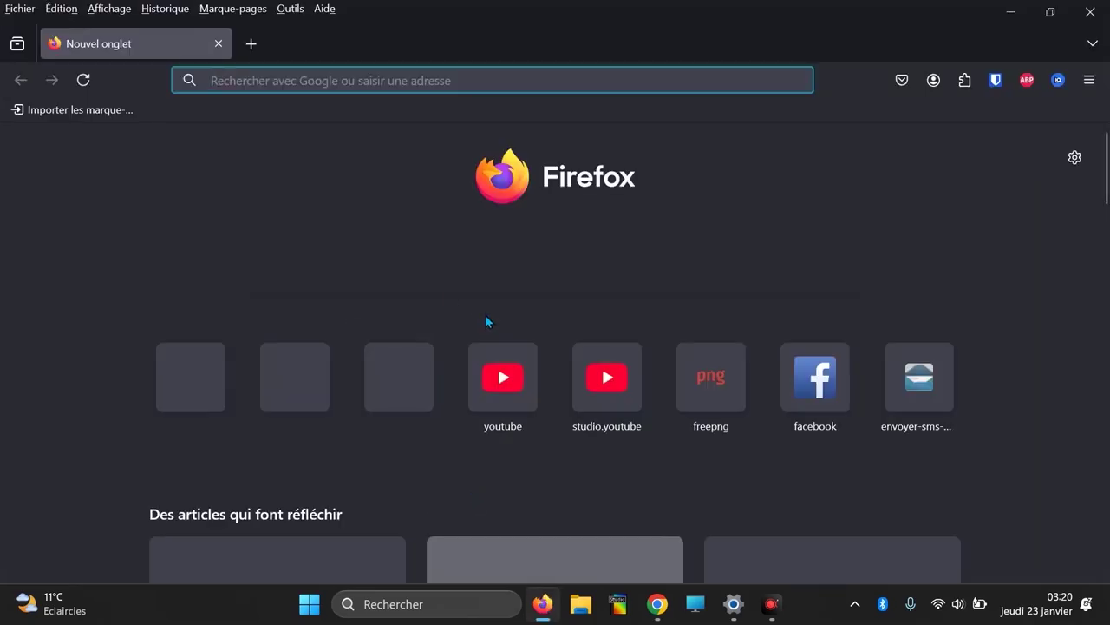
left_click(468, 282)
type("telec")
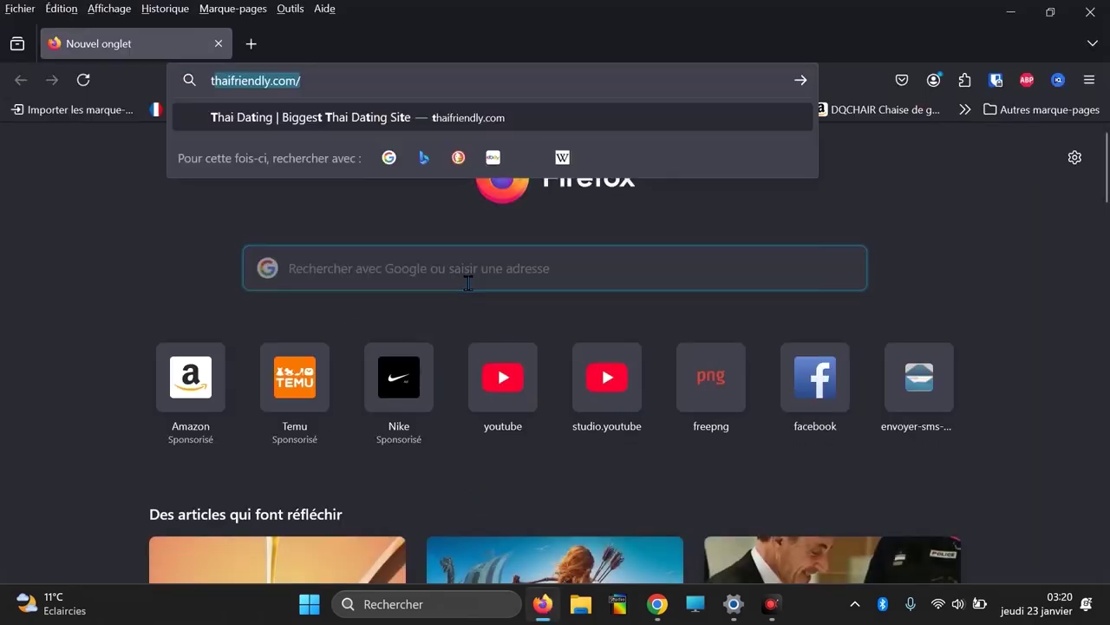
type("harger")
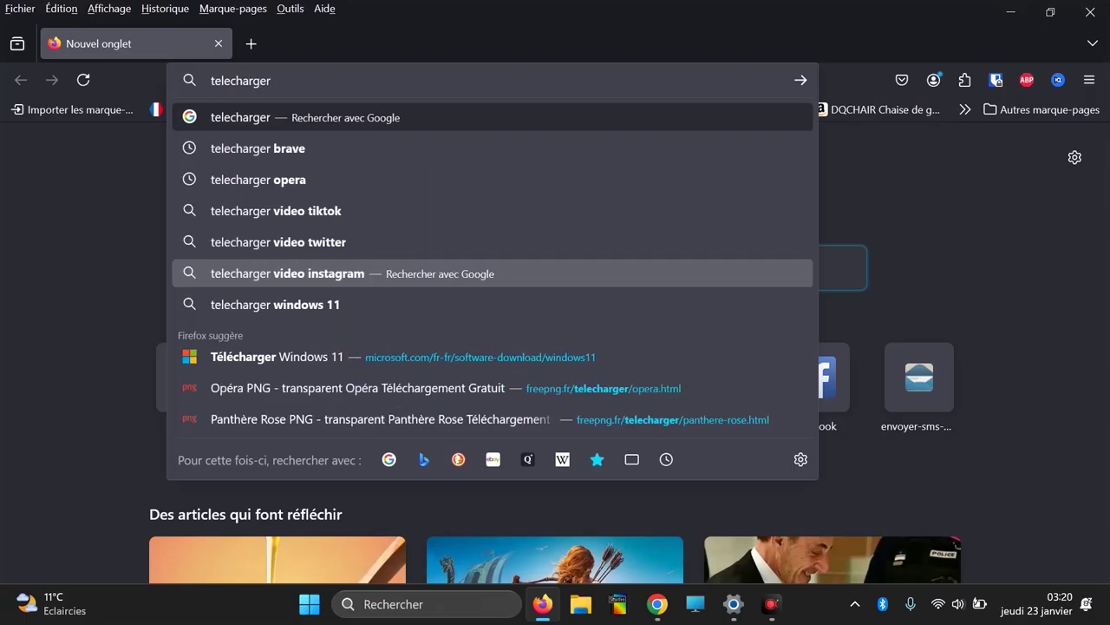
type(" avast gra")
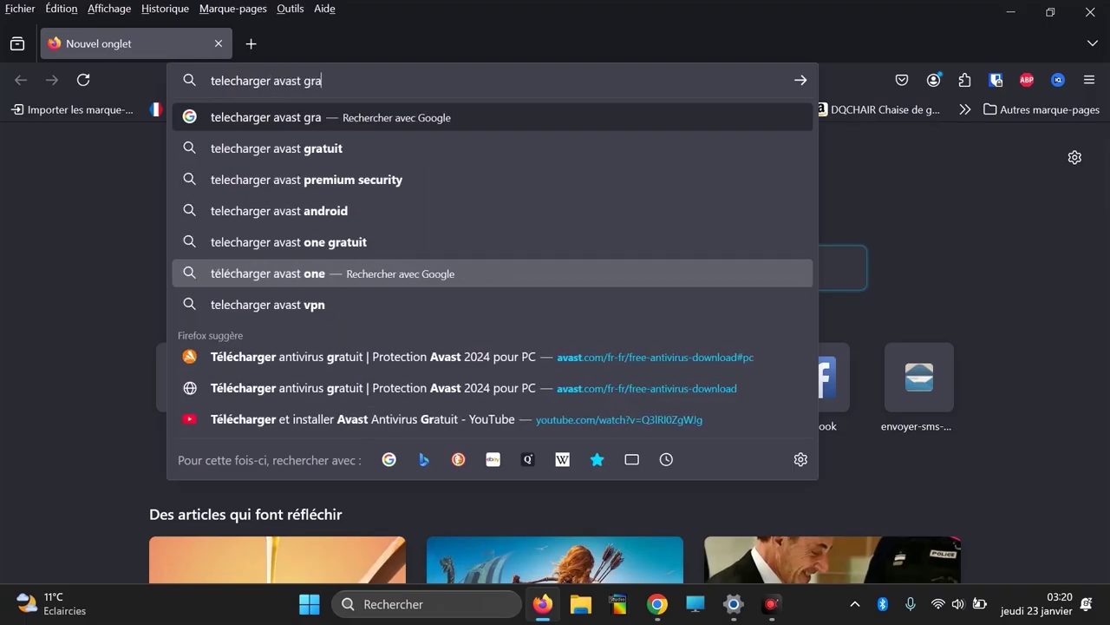
type("tuit")
key("Return")
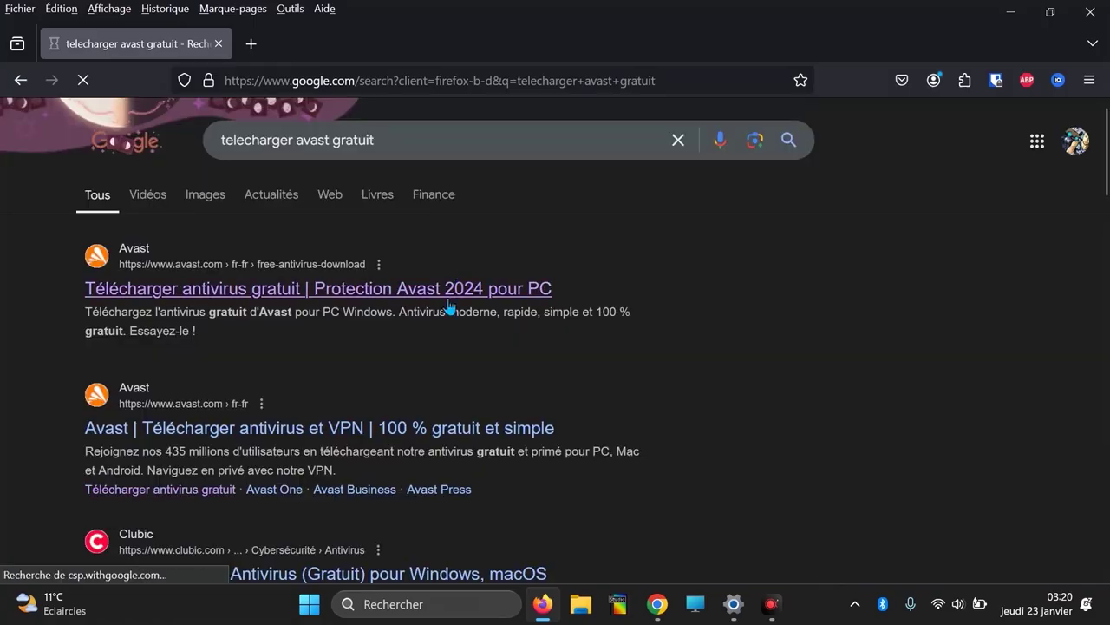
Open Avast's free antivirus download page from the search results and download the free Windows installer
scroll(421, 414, "down", 2)
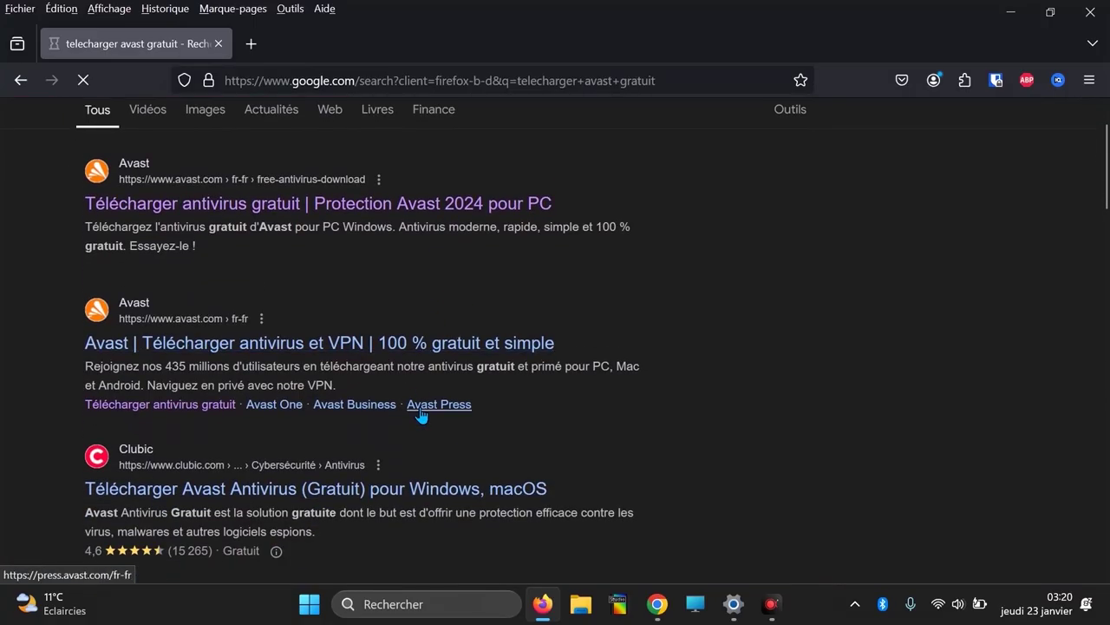
left_click(234, 204)
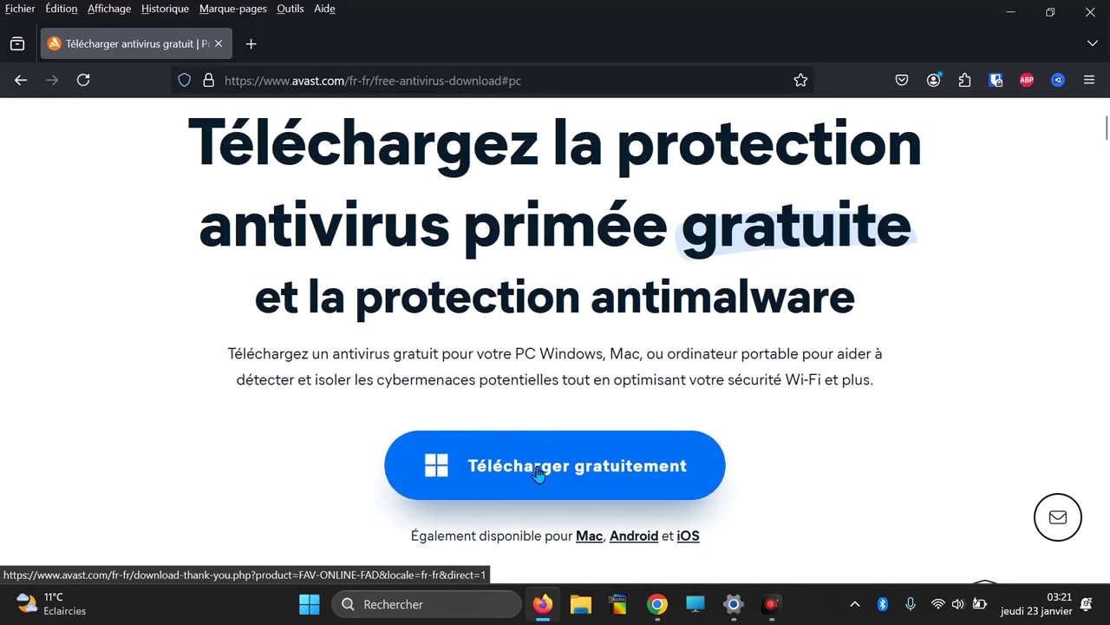
left_click(538, 473)
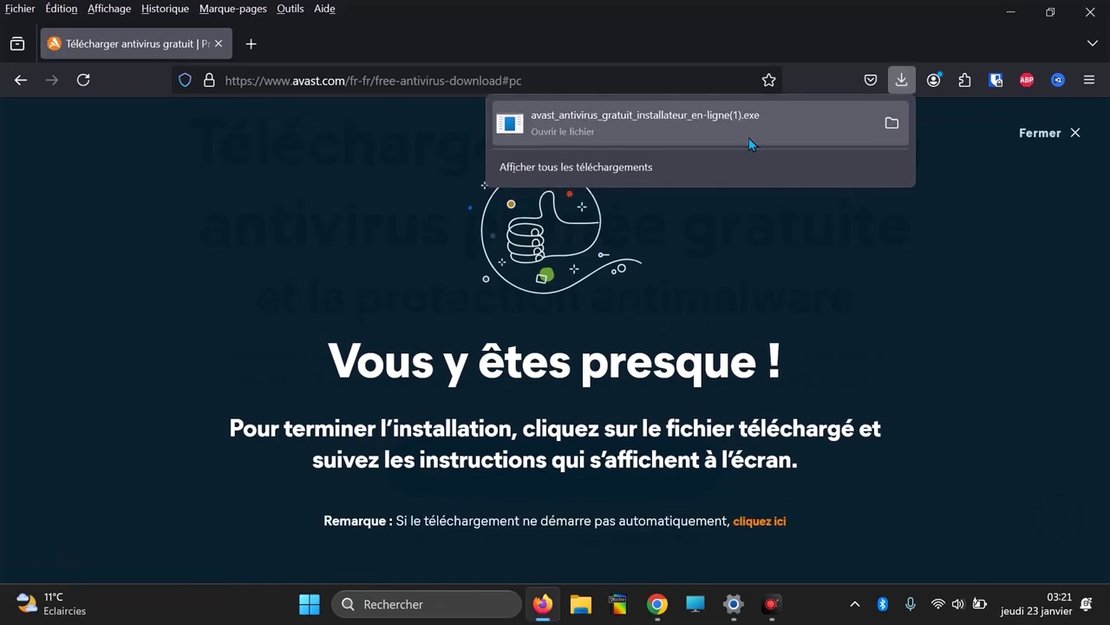
Show the downloaded installer in its folder, close the browser and run avast_antivirus_gratuit_installateur_en-ligne(1)
left_click(887, 125)
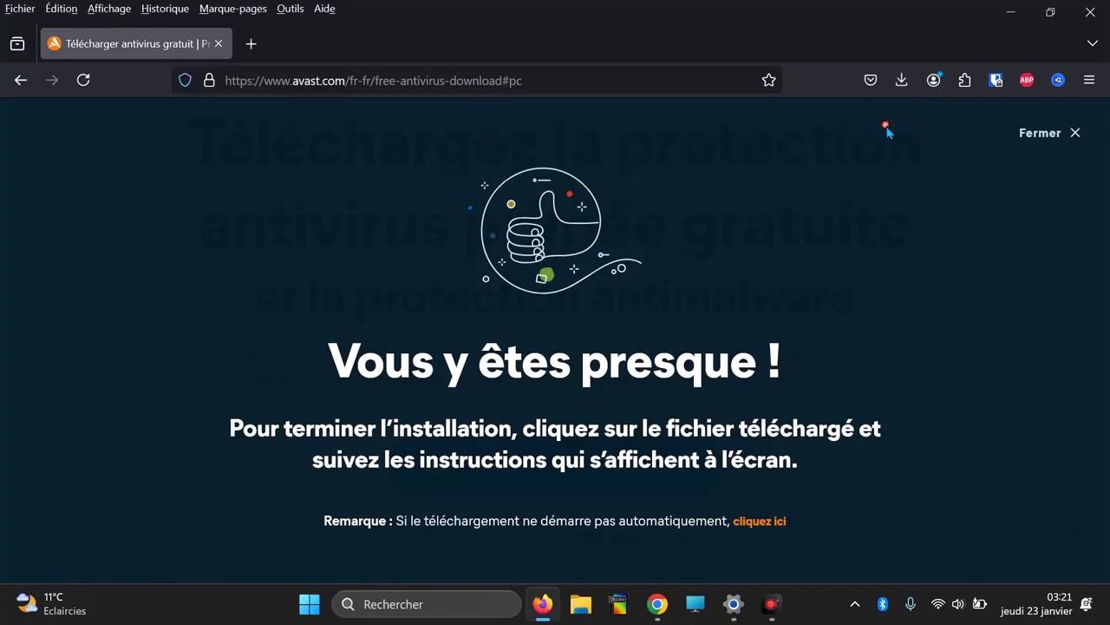
left_click(1091, 10)
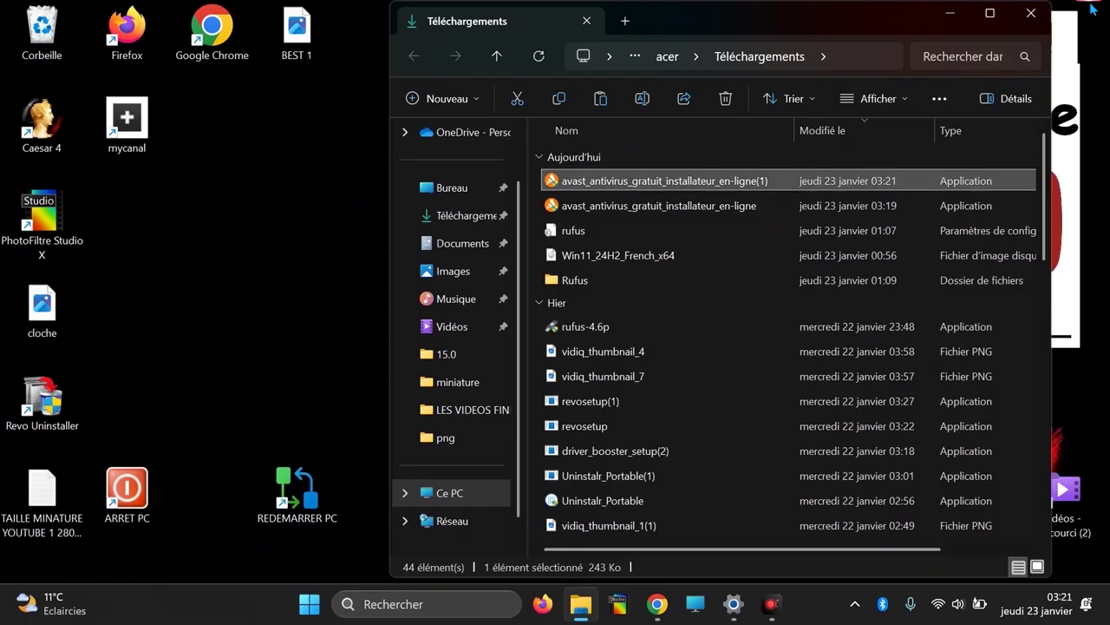
double_click(681, 183)
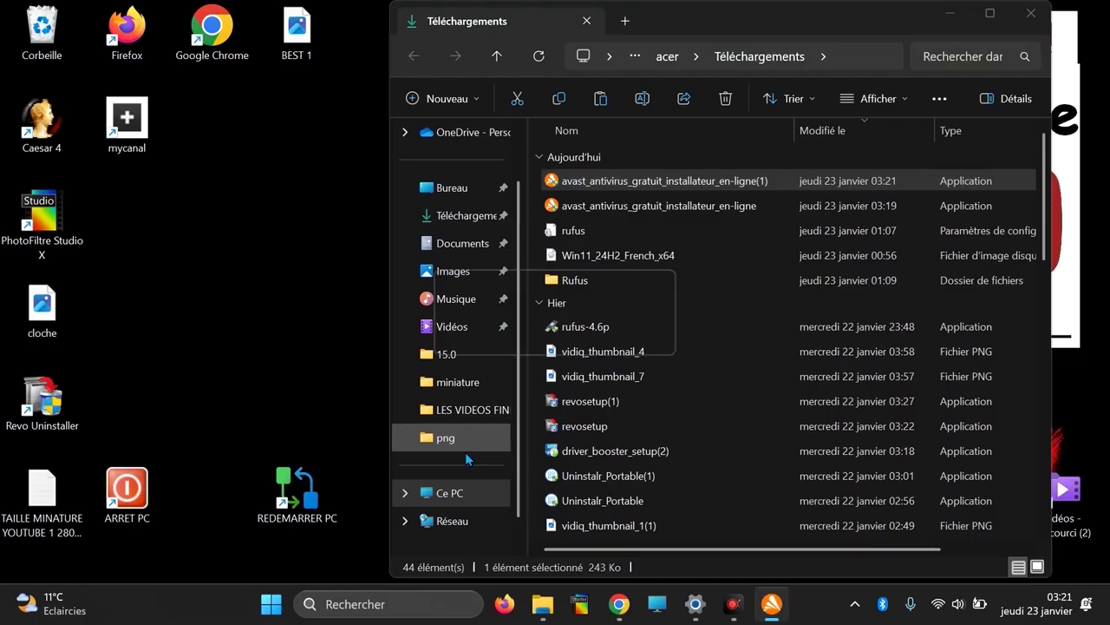
left_click(949, 13)
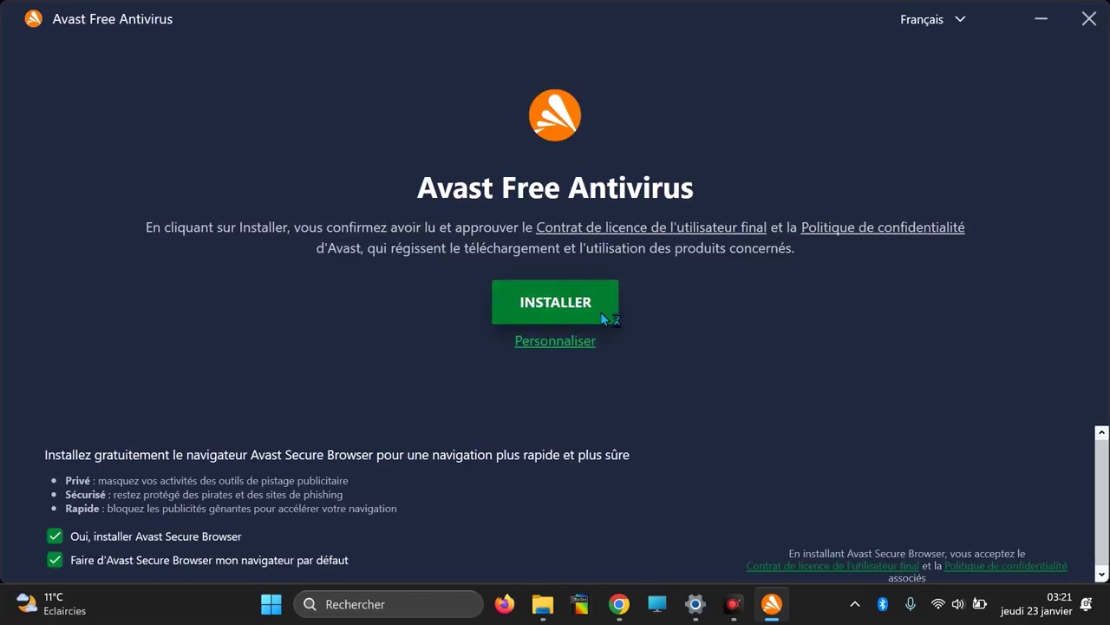
Customise the Avast Free Antivirus installation and exclude the Disque de secours and Nettoyage du navigateur components
scroll(405, 532, "down", 1)
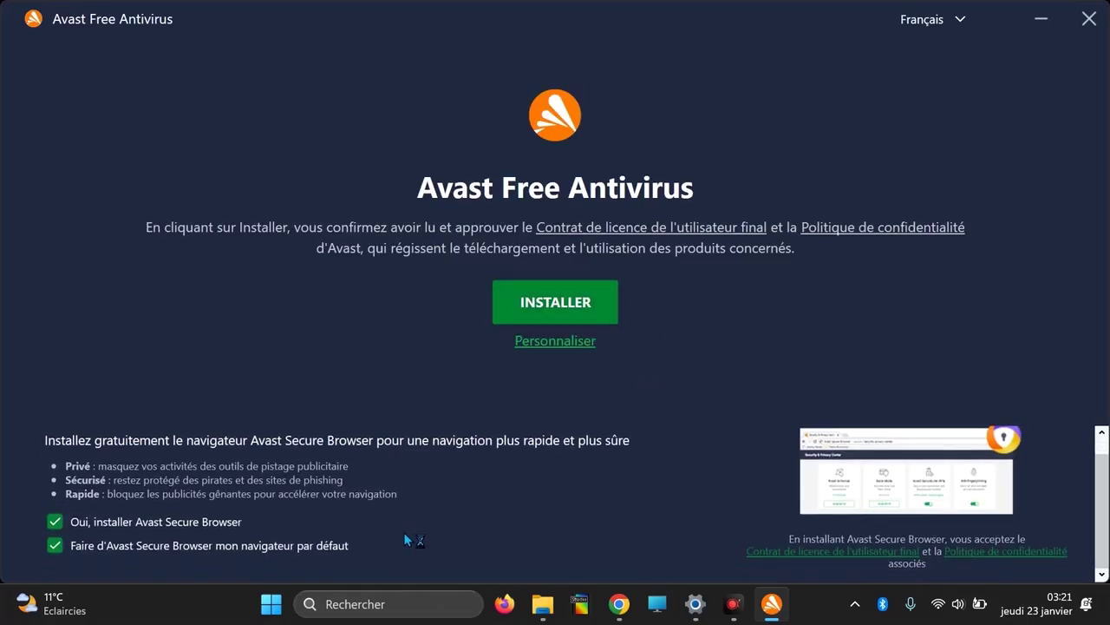
scroll(404, 532, "up", 1)
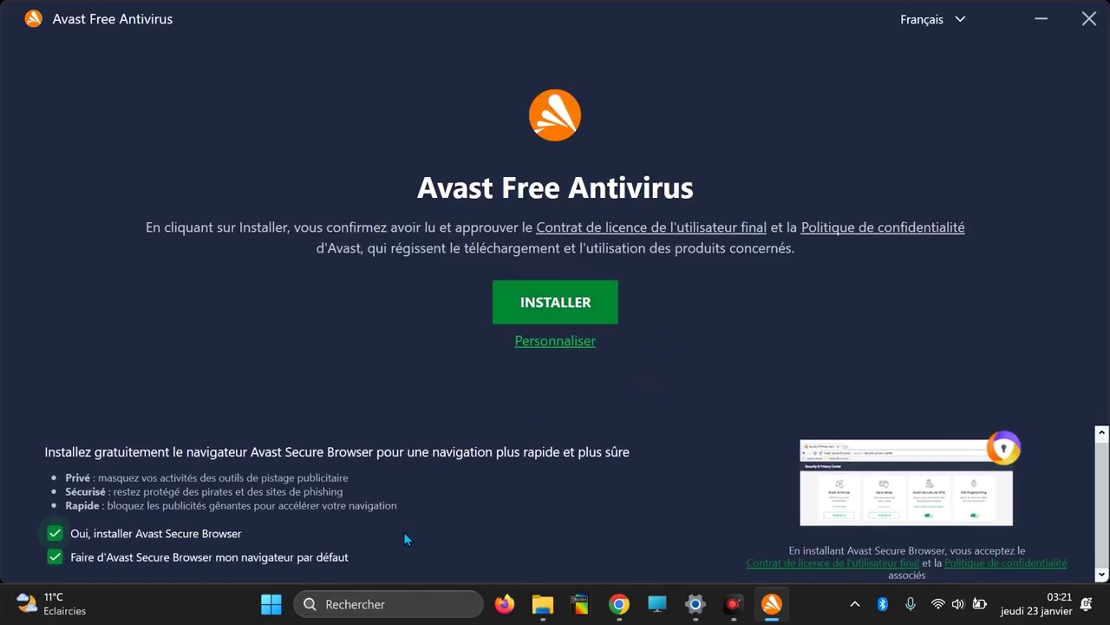
left_click(575, 344)
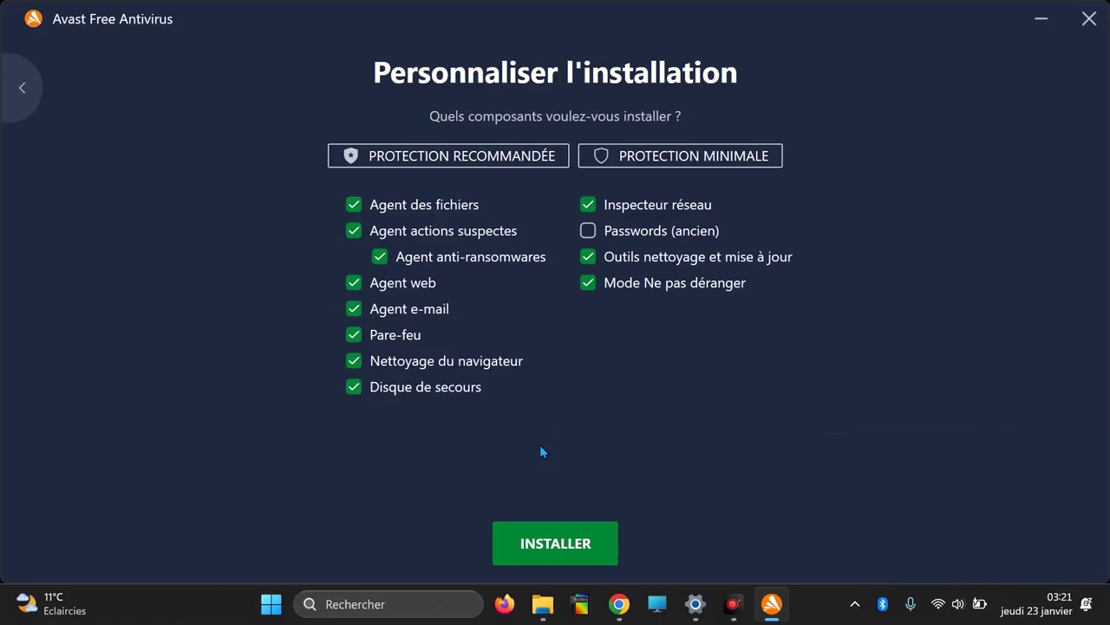
left_click(458, 392)
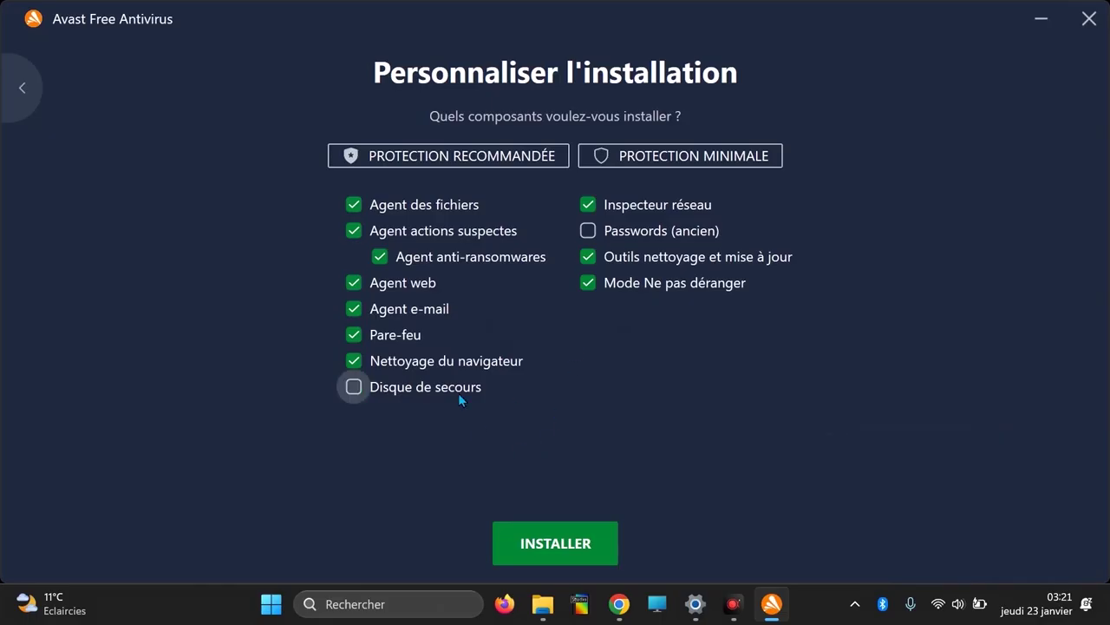
left_click(495, 365)
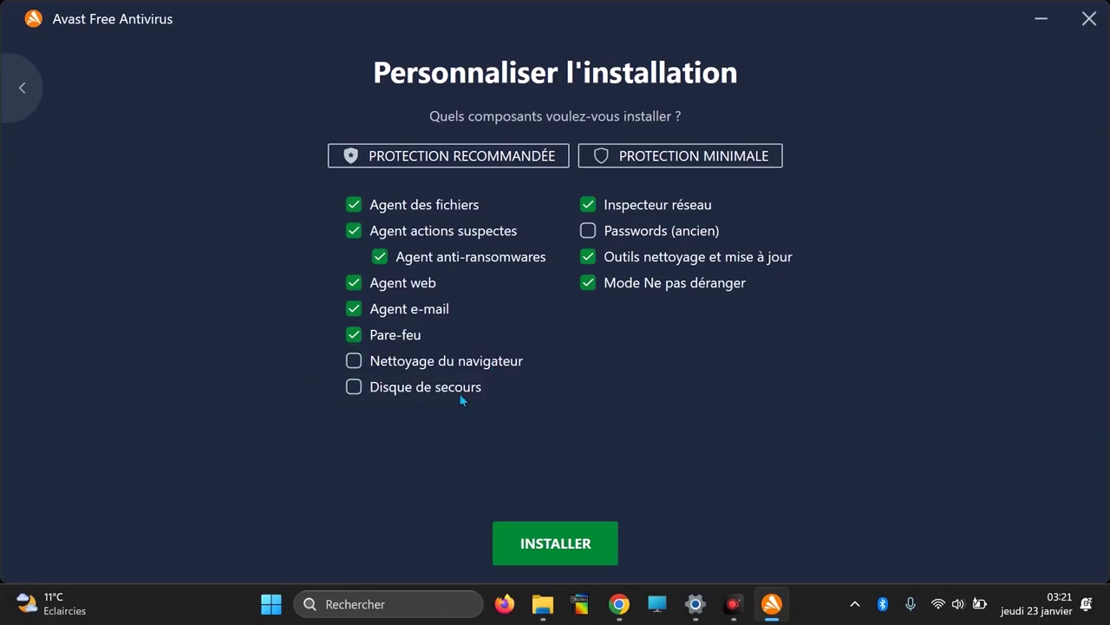
Exclude Mode Ne pas déranger, Outils nettoyage et mise à jour, Inspecteur réseau and Pare-feu, then start the installation
left_click(655, 286)
left_click(652, 259)
left_click(670, 205)
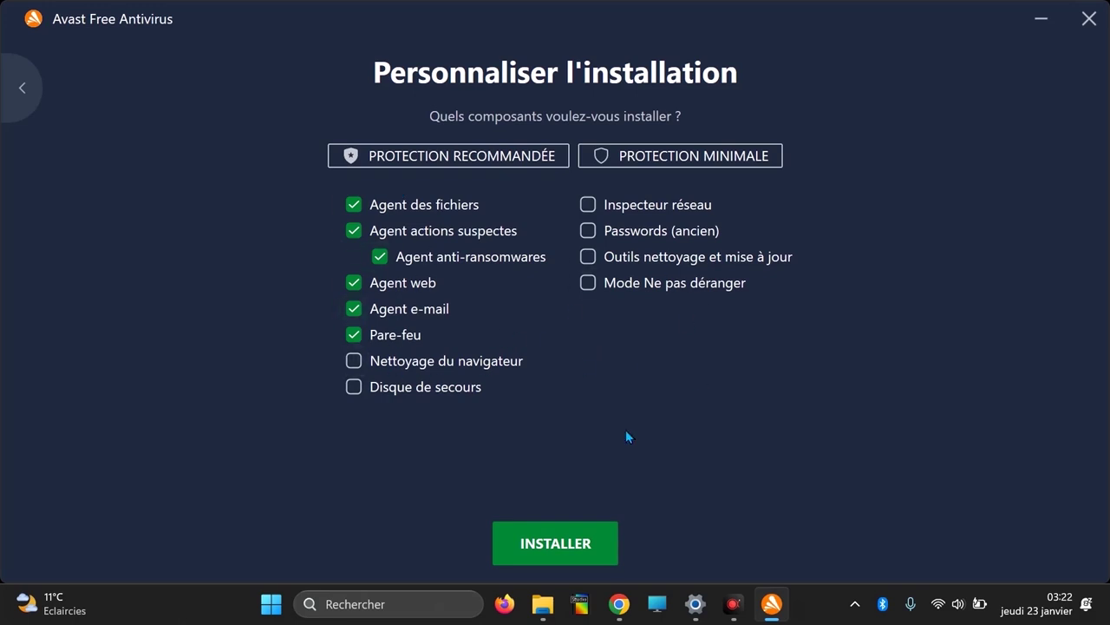
left_click(413, 336)
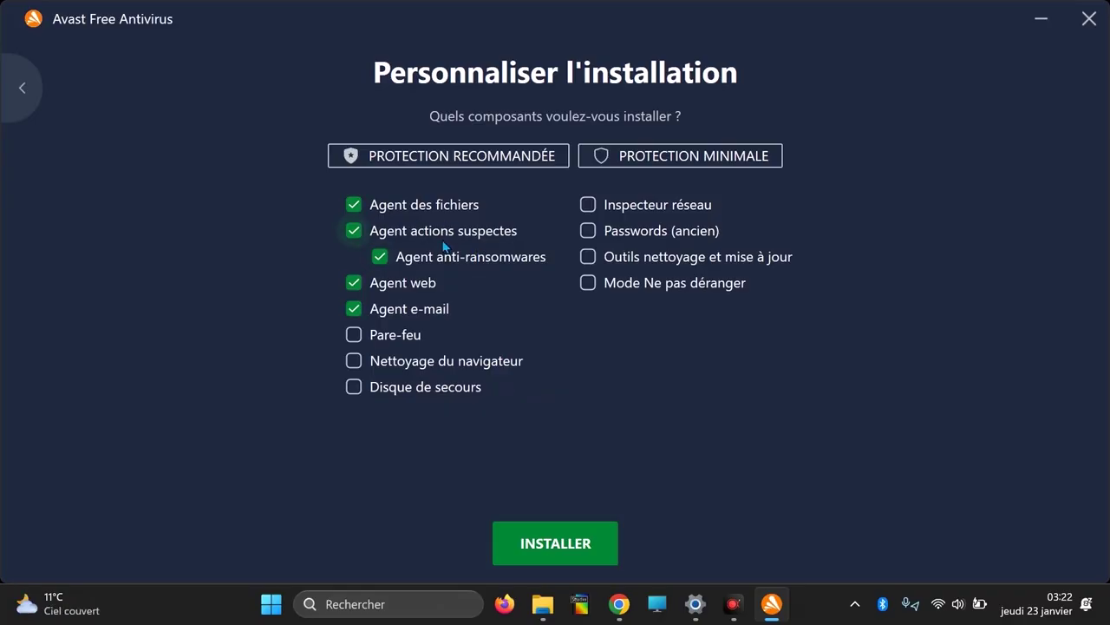
left_click(570, 544)
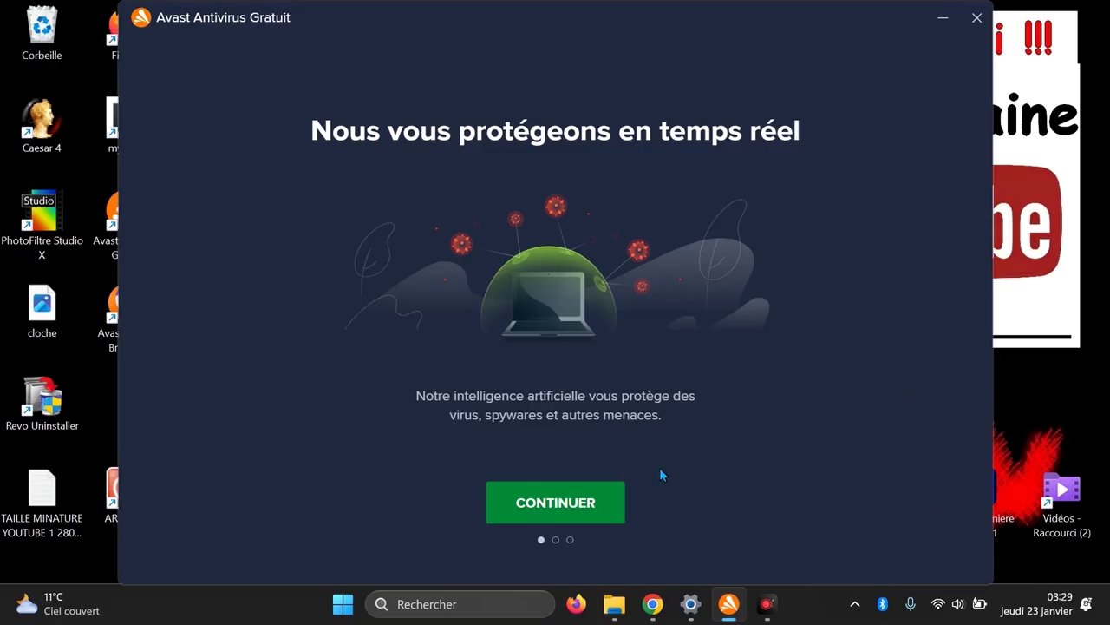
Go through the introduction keeping the free version and run the first scan
left_click(573, 505)
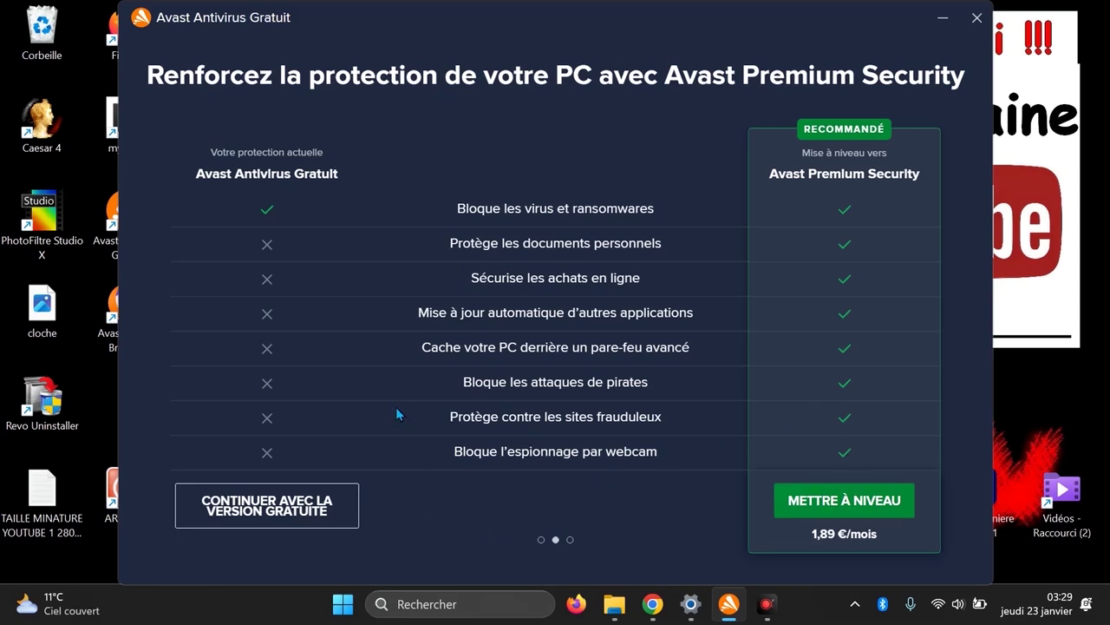
left_click(270, 517)
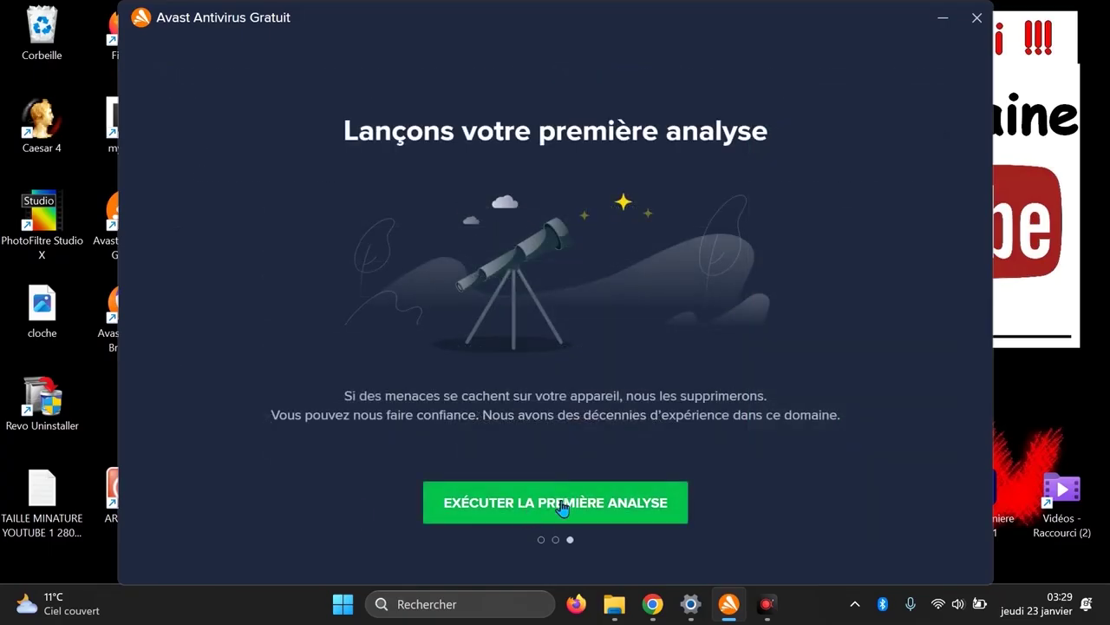
left_click(609, 503)
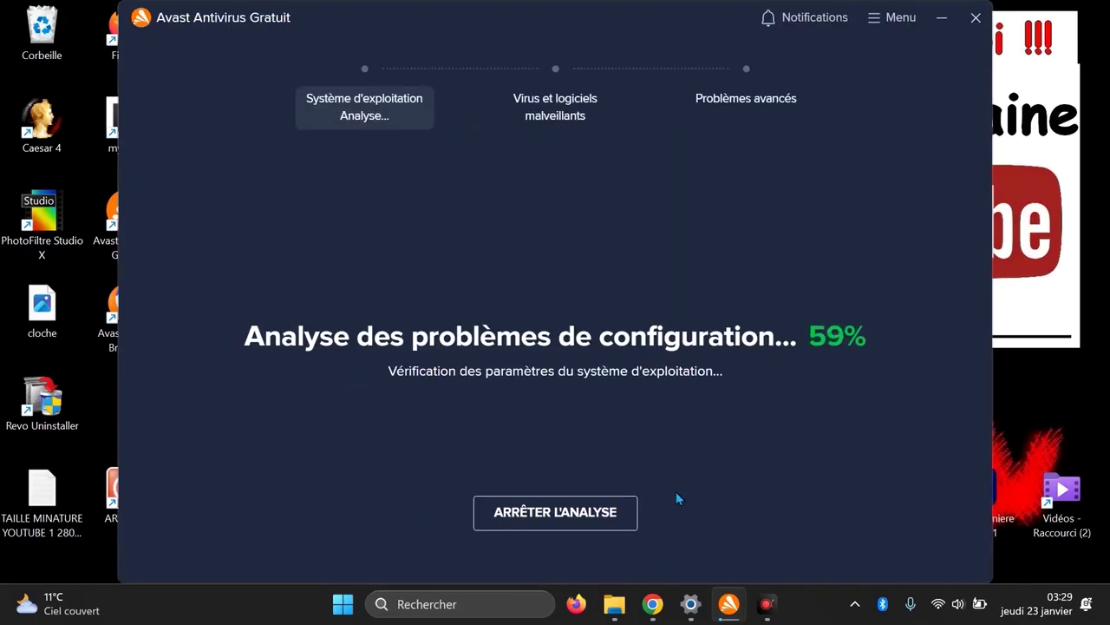
Let the first scan continue and ignore the system settings problems for the moment
left_click(595, 518)
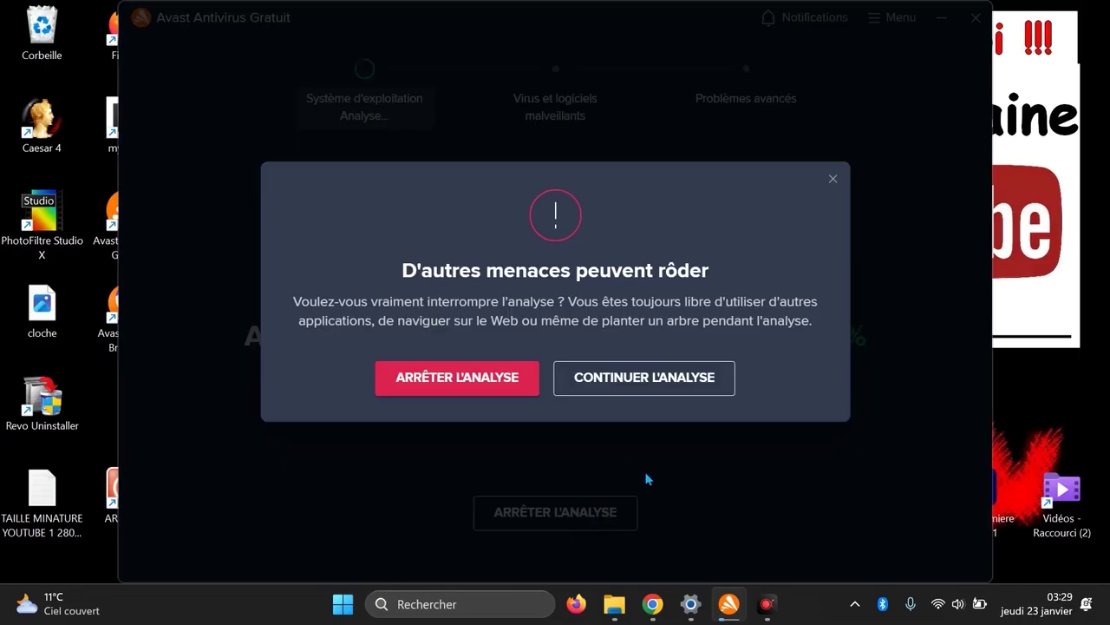
left_click(674, 387)
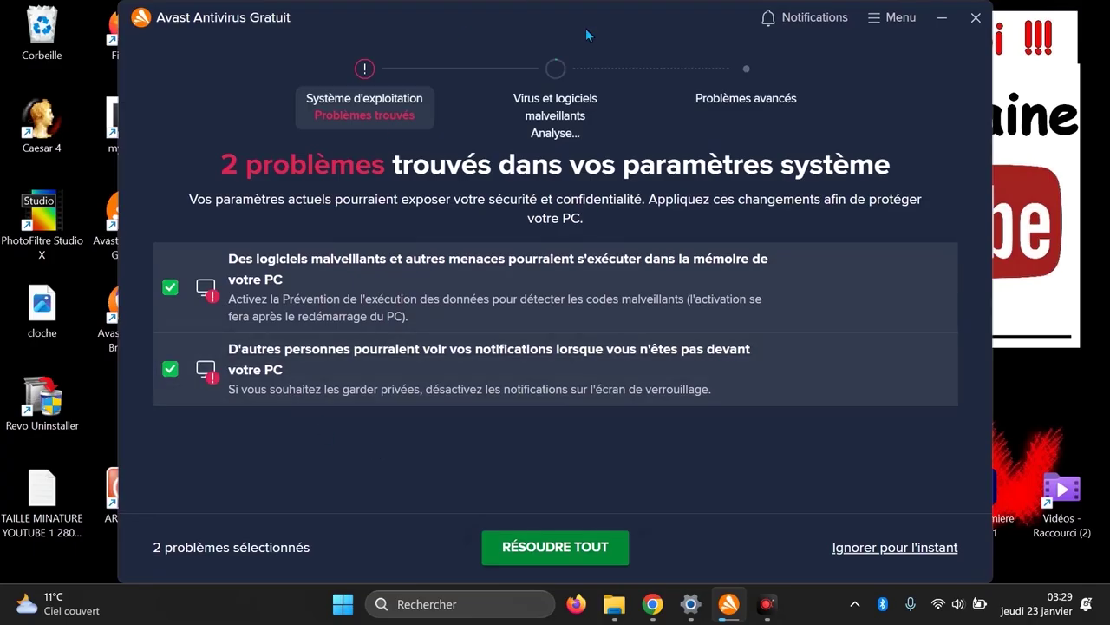
left_click(868, 548)
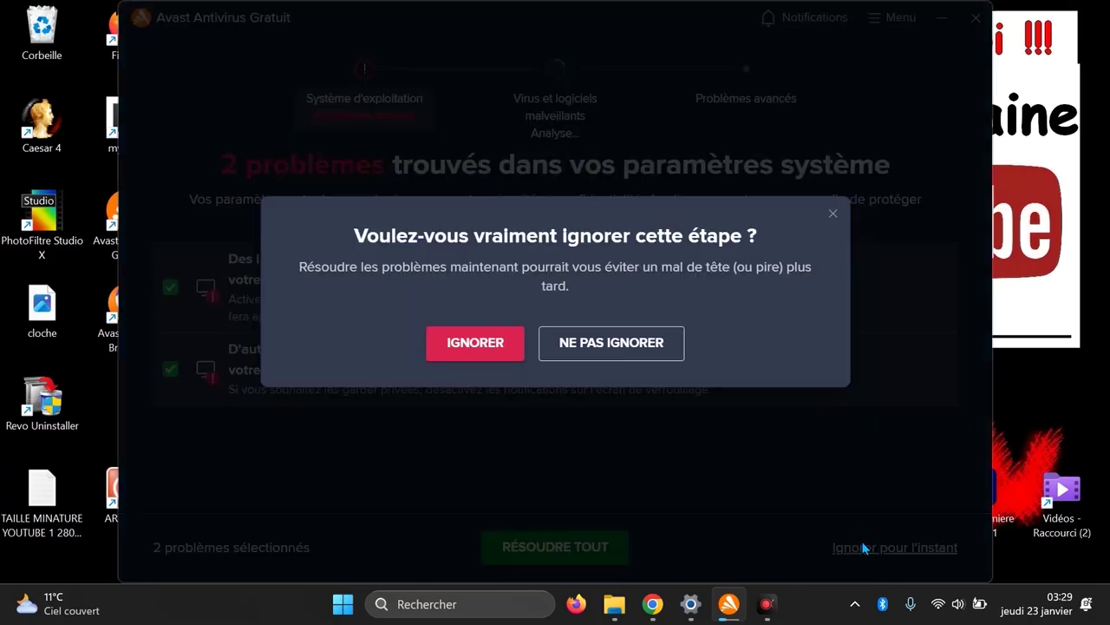
left_click(491, 351)
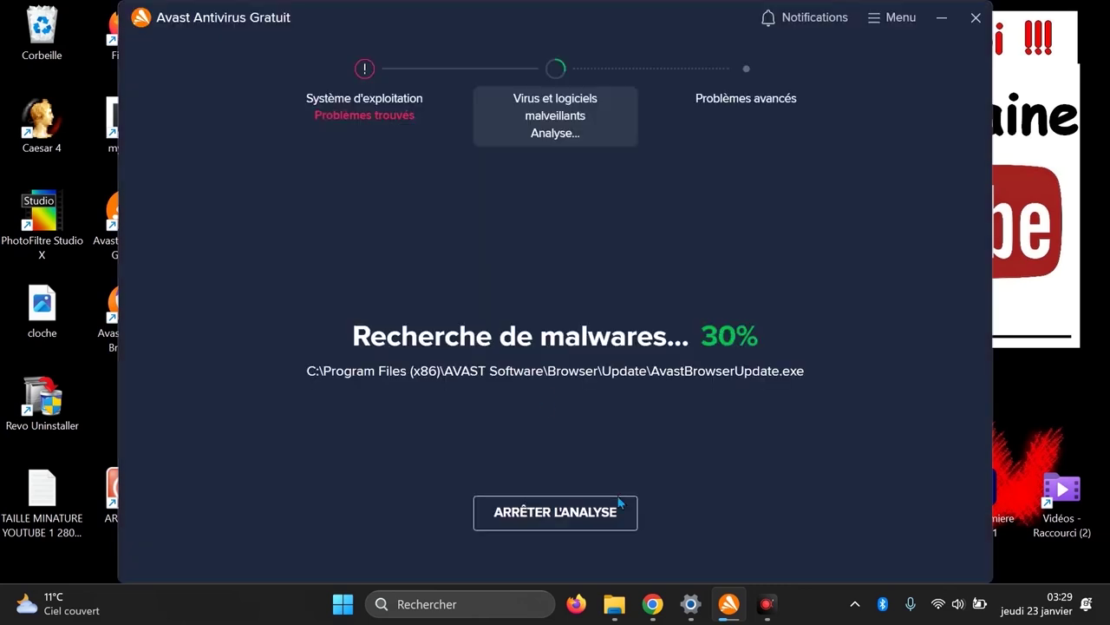
Stop the malware scan and close the interrupted scan's summary
left_click(546, 516)
left_click(463, 389)
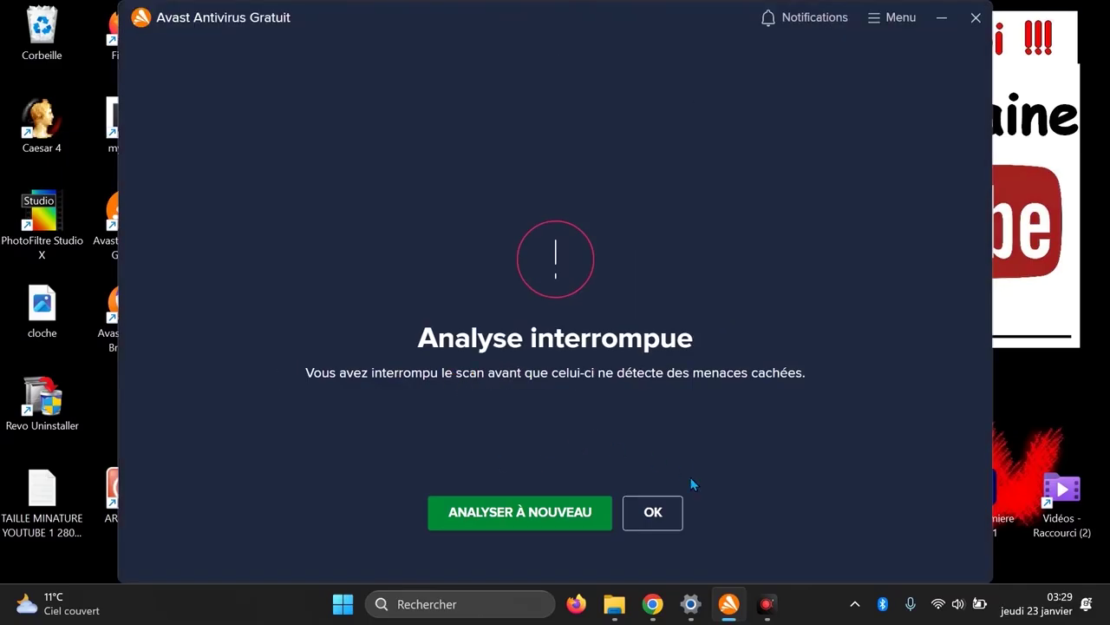
left_click(654, 523)
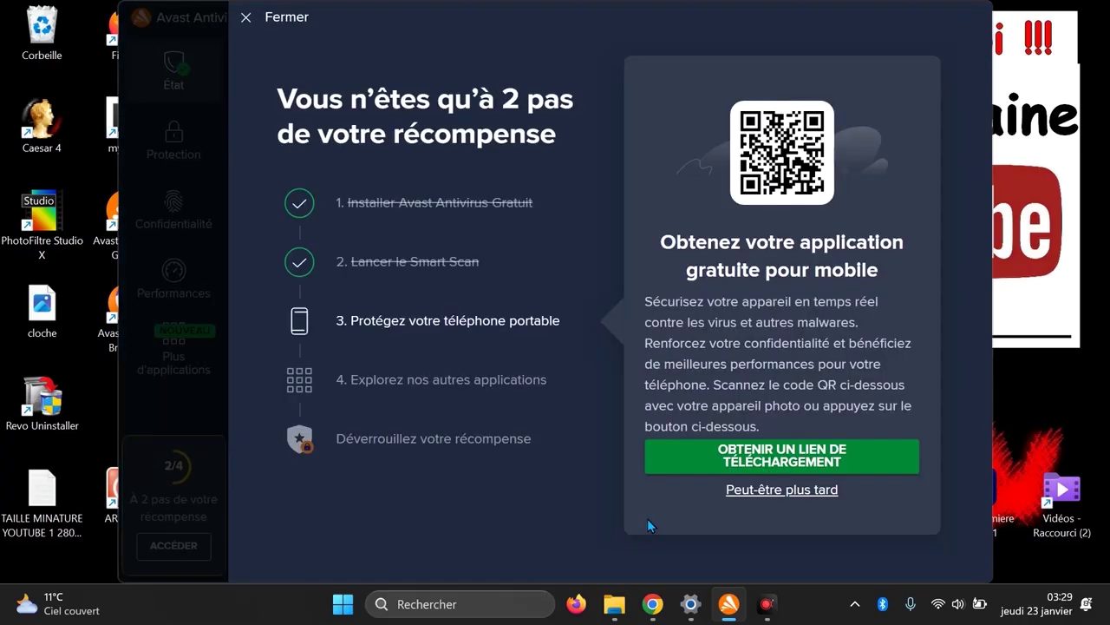
Postpone the mobile app and additional applications offers, and dismiss the main navigation tip
left_click(798, 490)
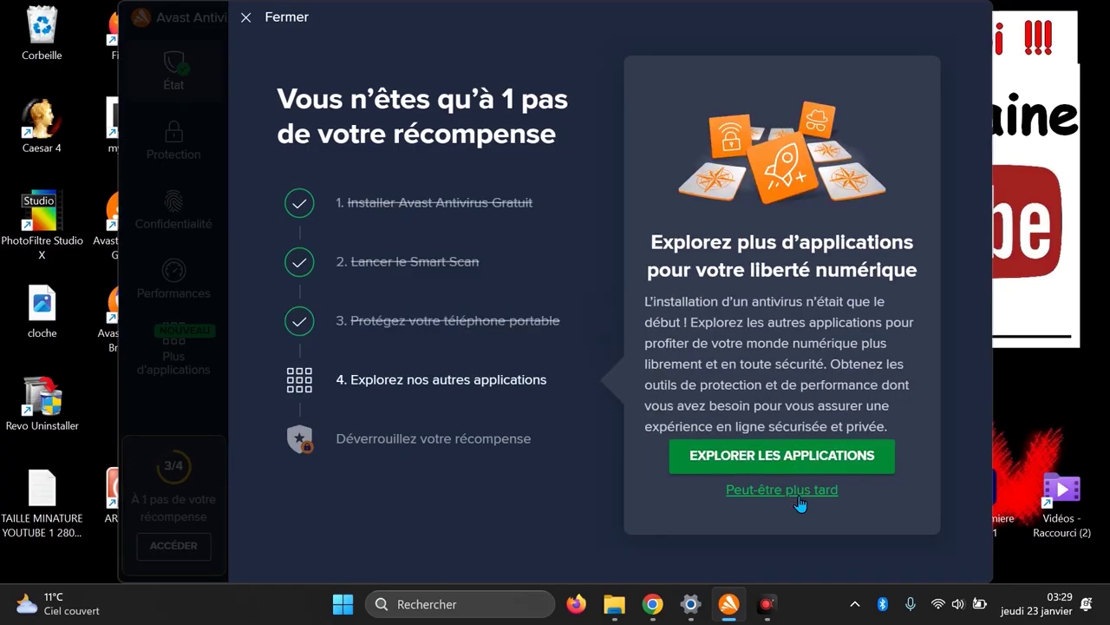
left_click(798, 493)
left_click(794, 494)
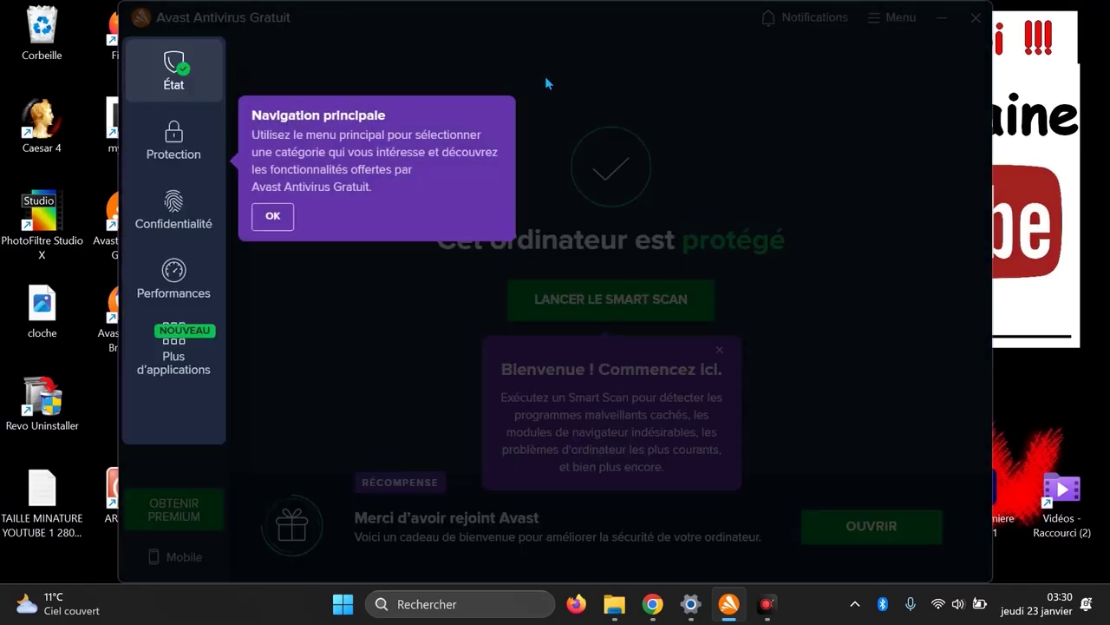
left_click(274, 216)
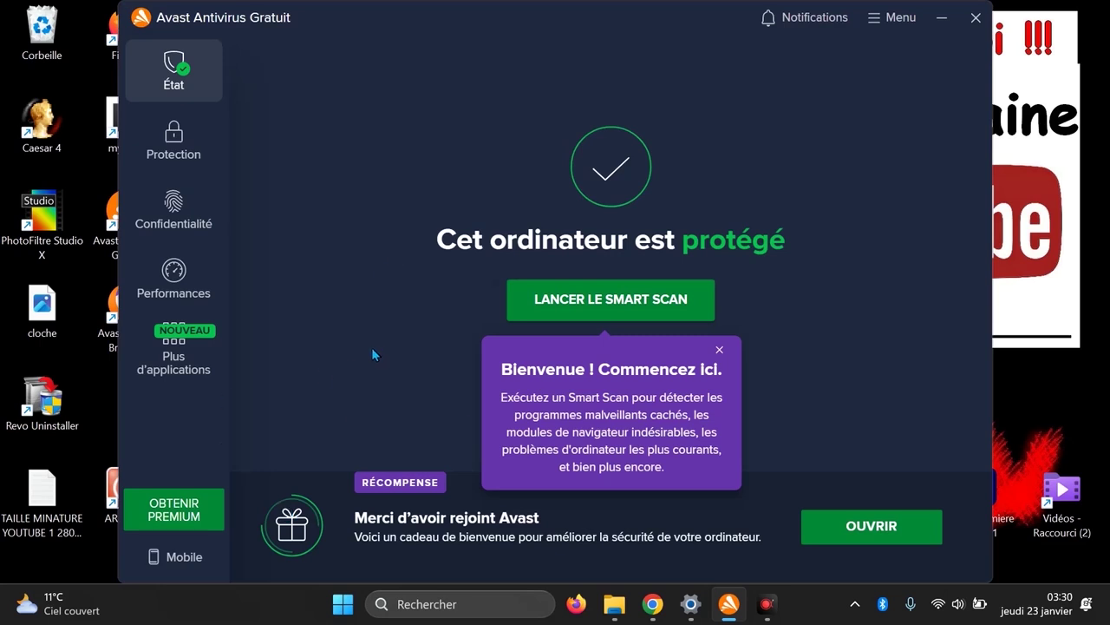
In the Confidentialité et vie privée settings, disable the two Améliorations data-sharing options and the Offres data-sharing option
left_click(893, 18)
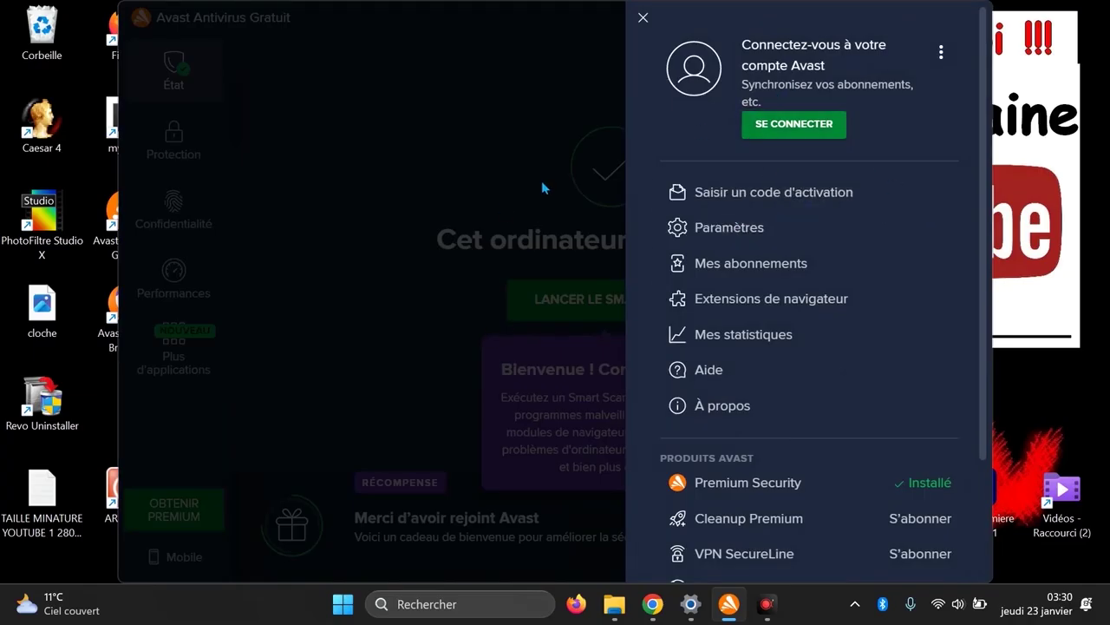
left_click(720, 228)
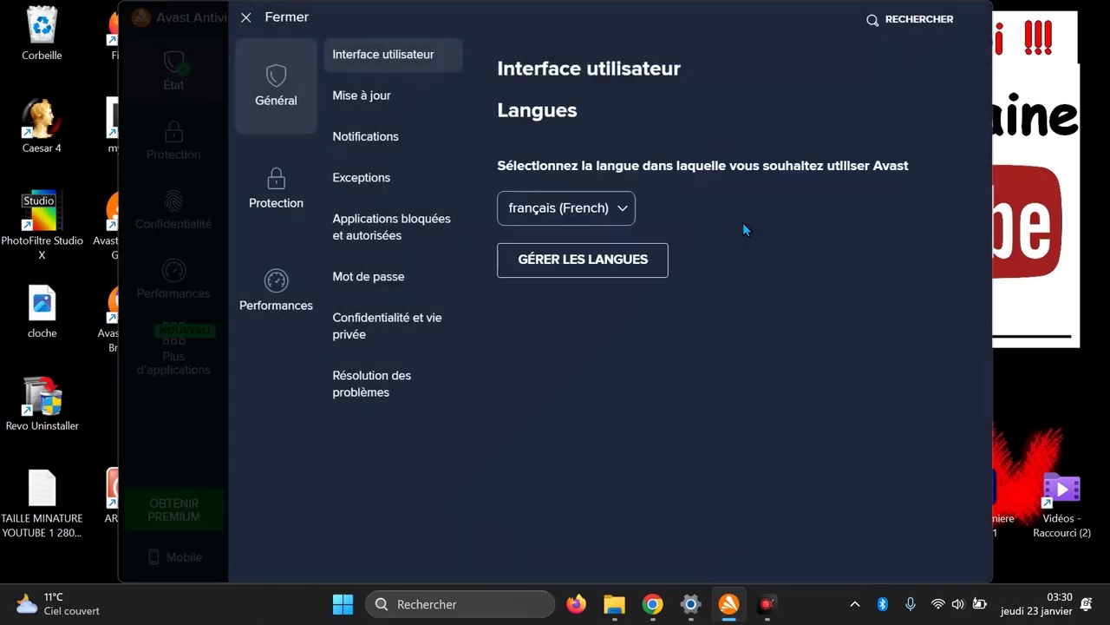
left_click(386, 336)
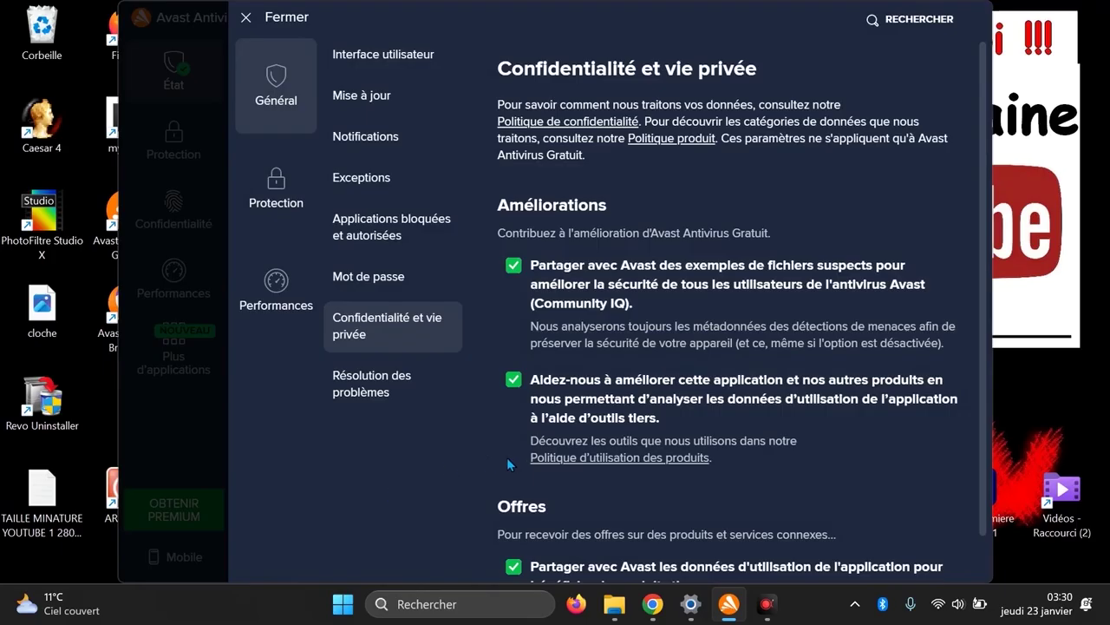
scroll(510, 466, "down", 1)
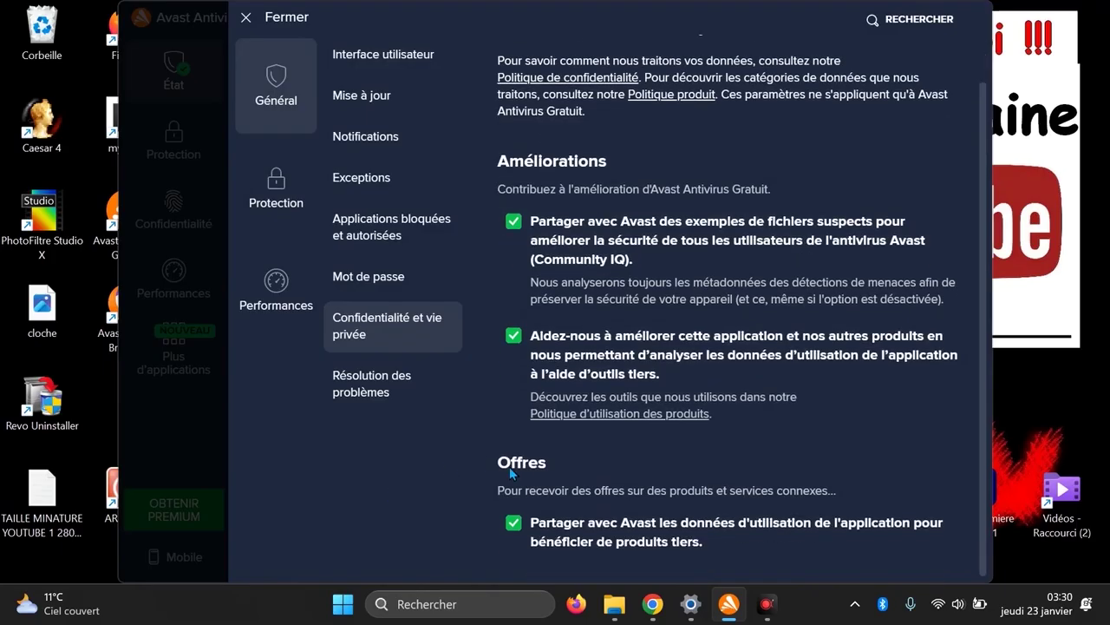
left_click(596, 536)
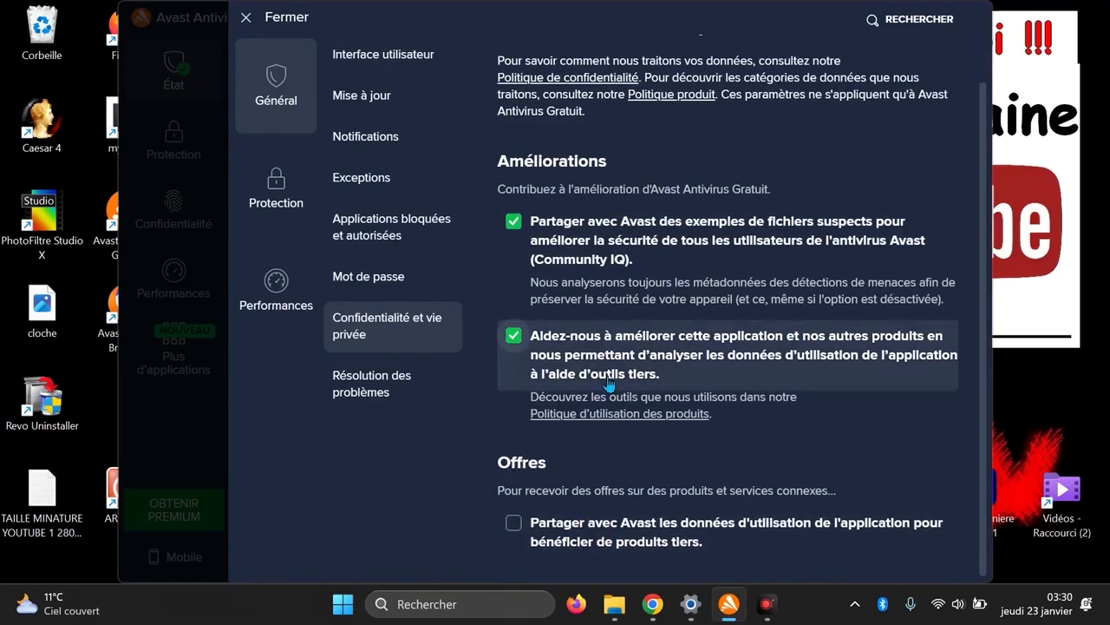
left_click(612, 345)
left_click(611, 242)
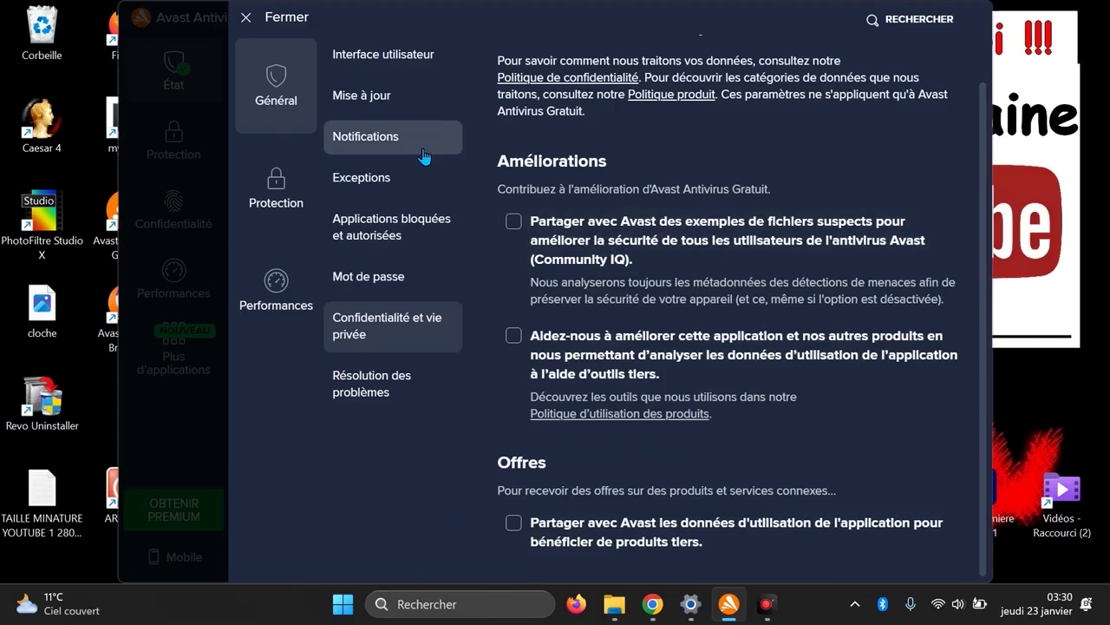
In the Mise à jour settings, expand the additional update options for the Avast Antivirus Gratuit application
left_click(425, 101)
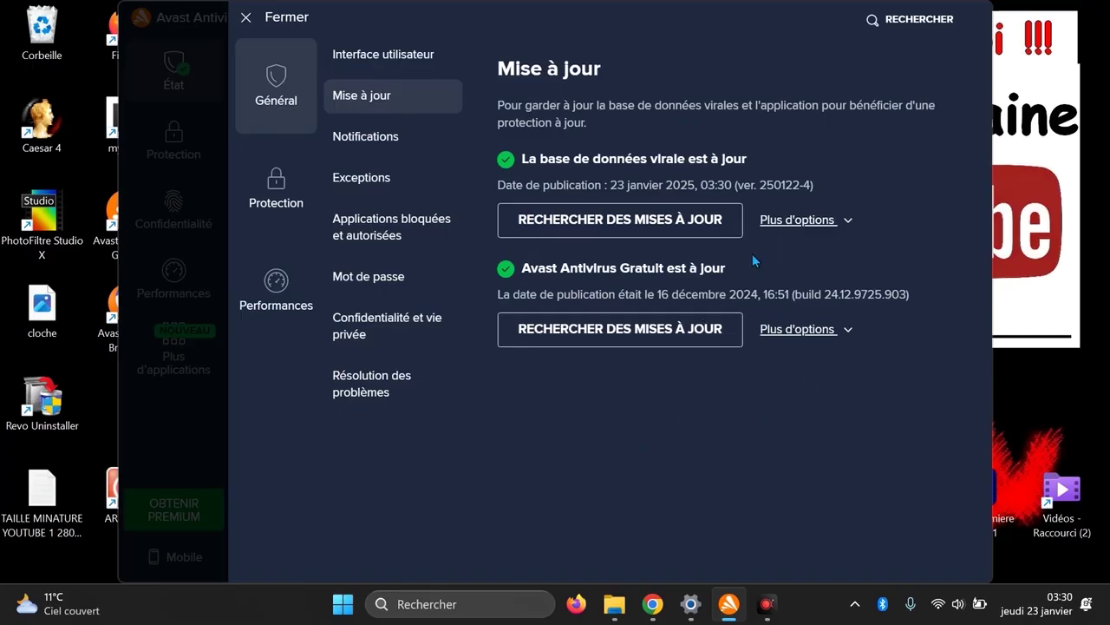
left_click(803, 334)
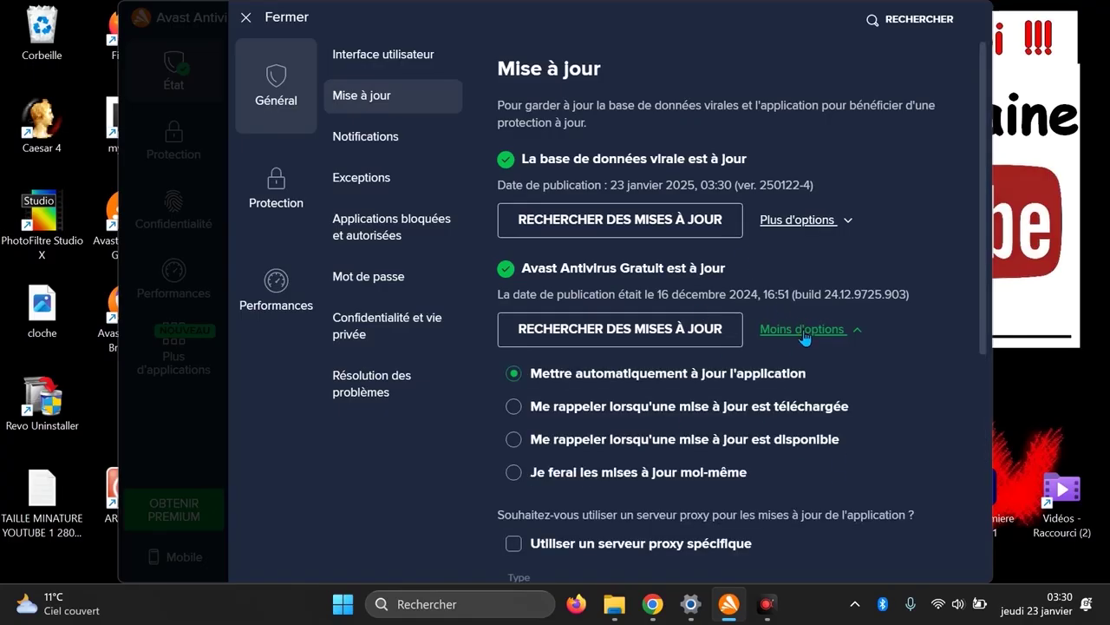